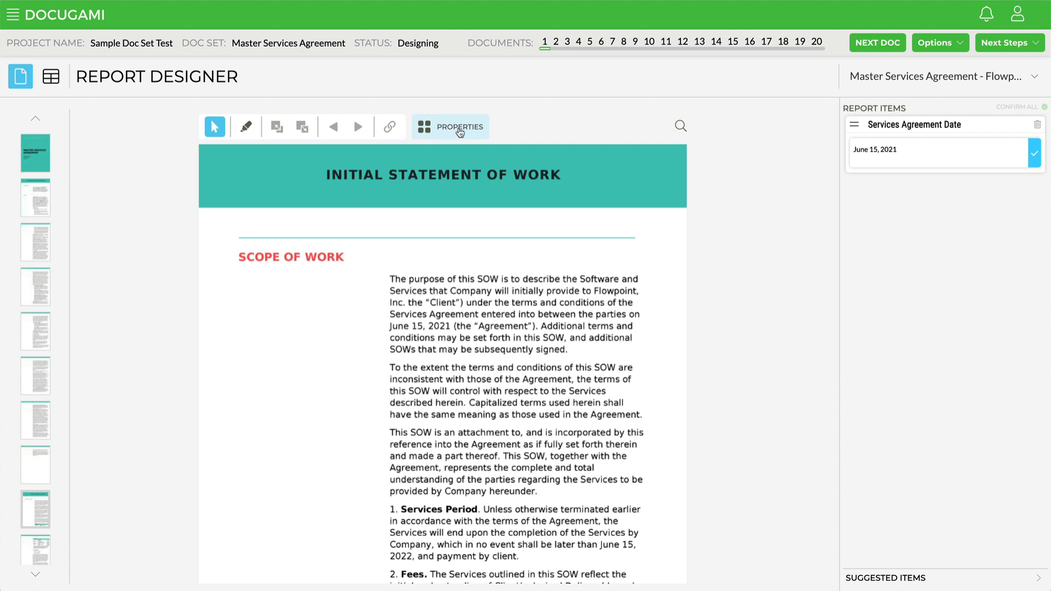
Create a document property named Notes with the value "This needs review" and add it to the report items
click(460, 132)
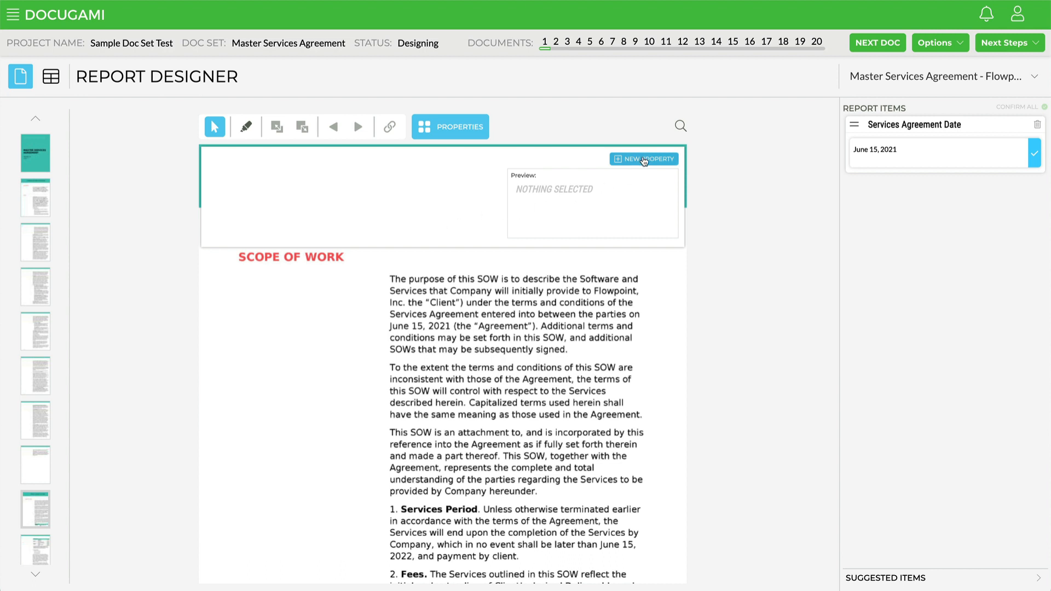
click(644, 159)
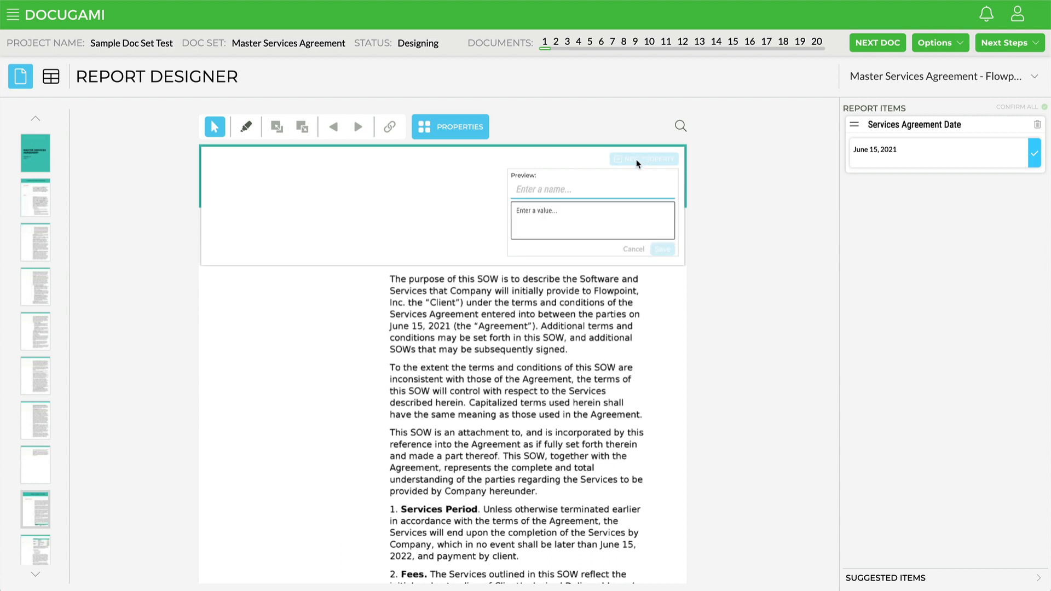
text(Notes)
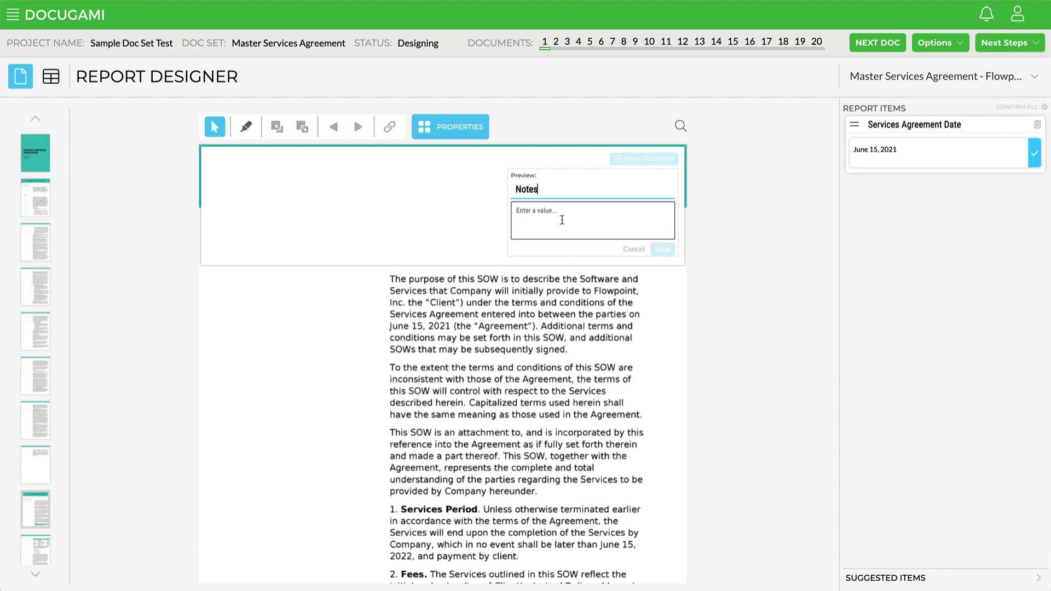
click(562, 219)
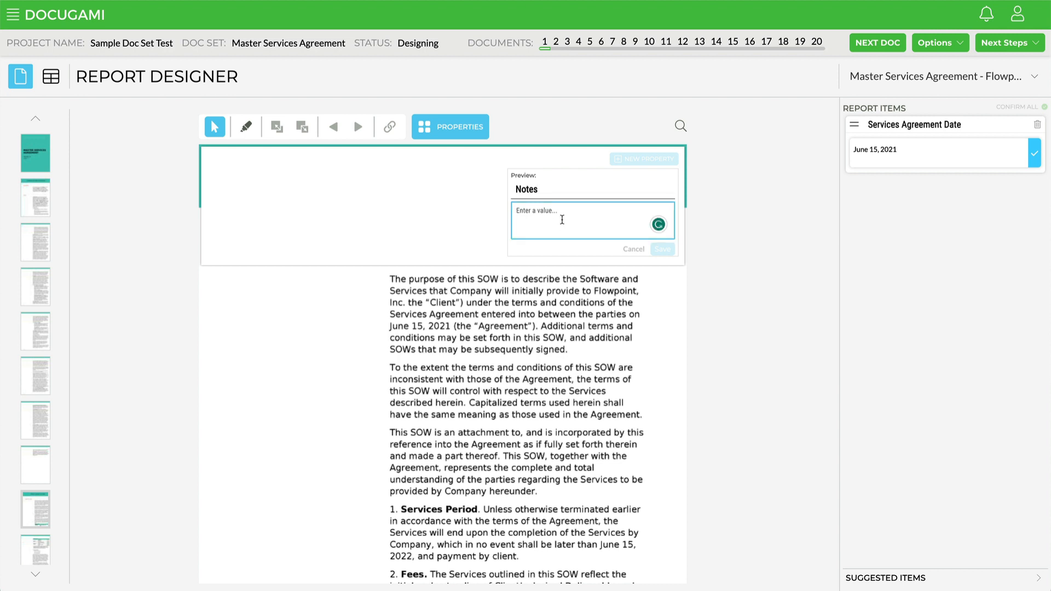
text(This needs)
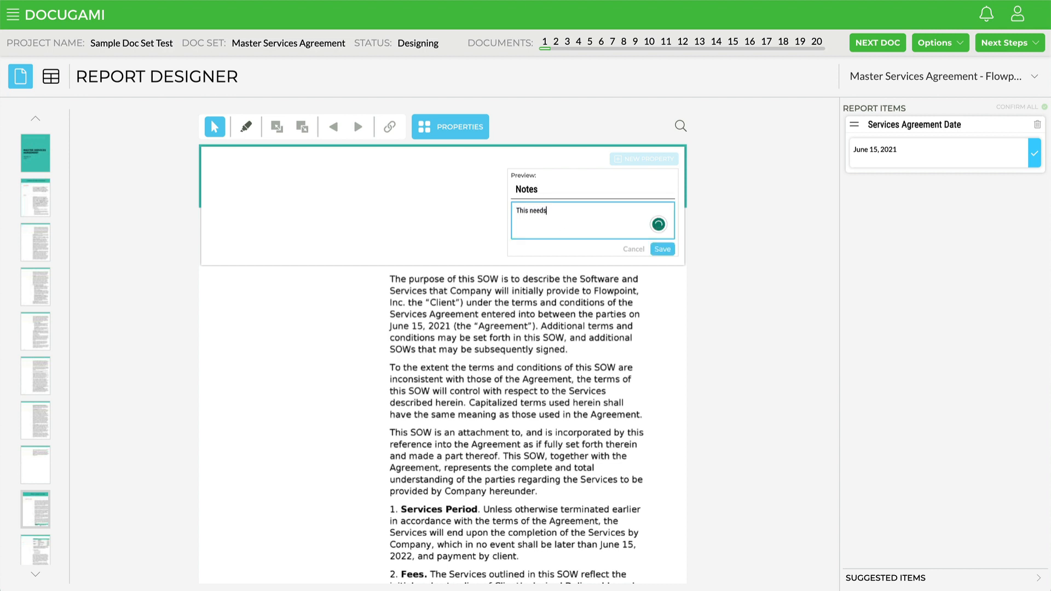
text( review)
click(662, 250)
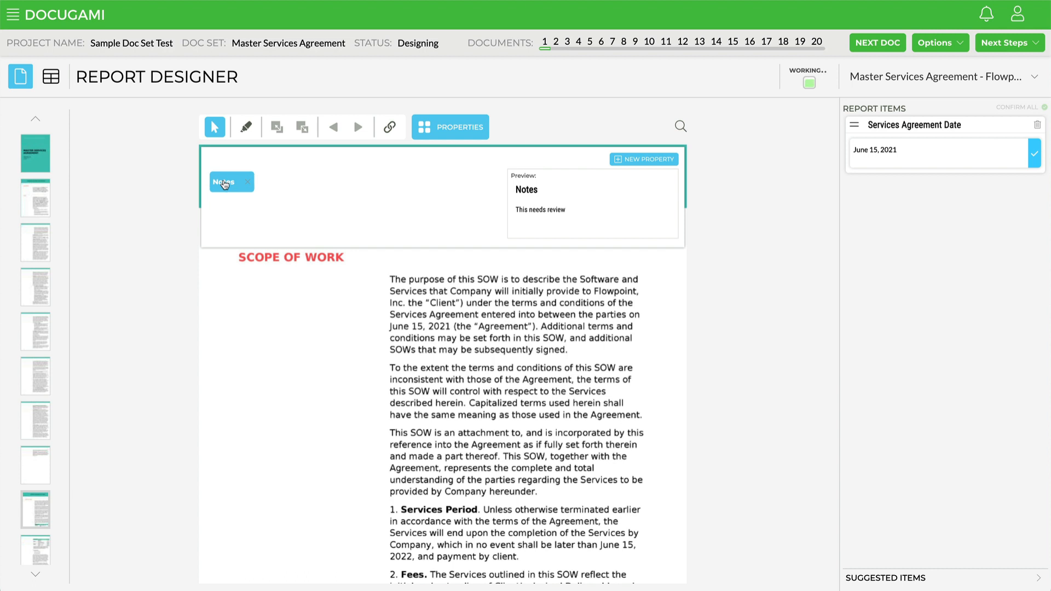
drag(224, 184, 912, 233)
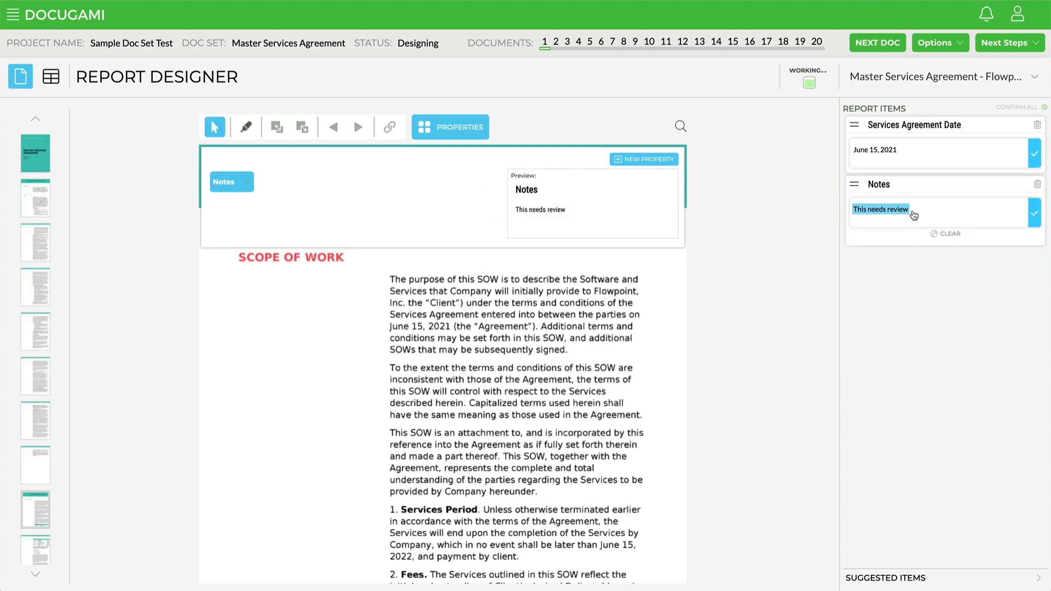
click(465, 129)
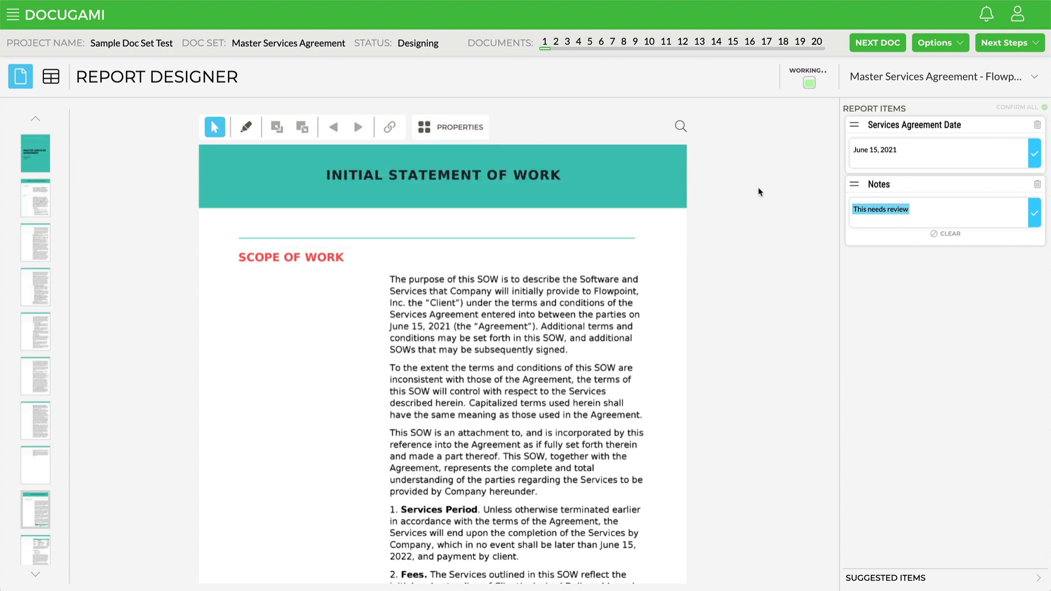
Go to the next document and set its Notes property to "This document is complete"
click(875, 45)
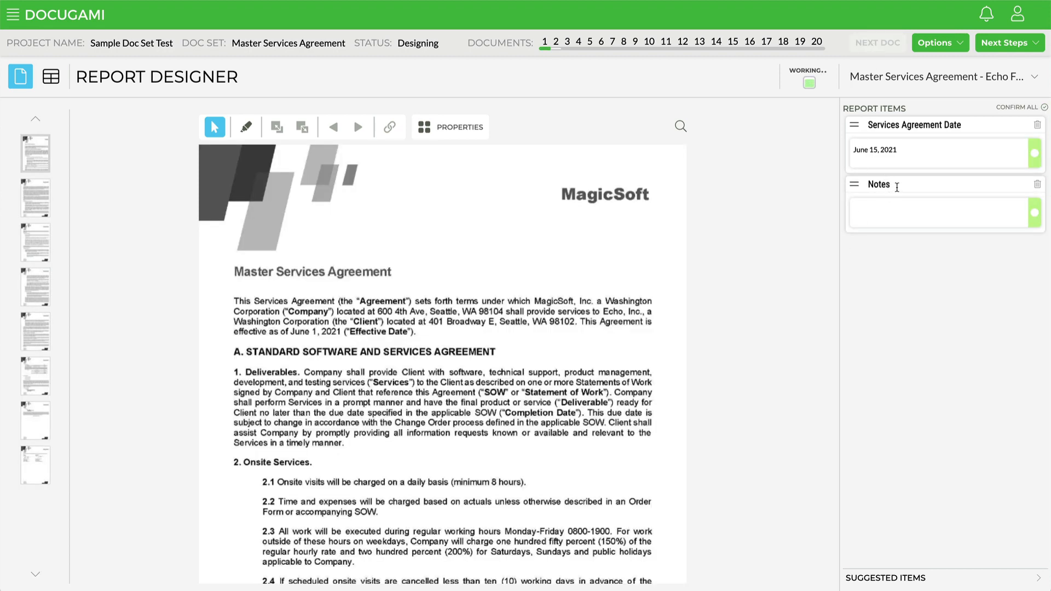
click(882, 220)
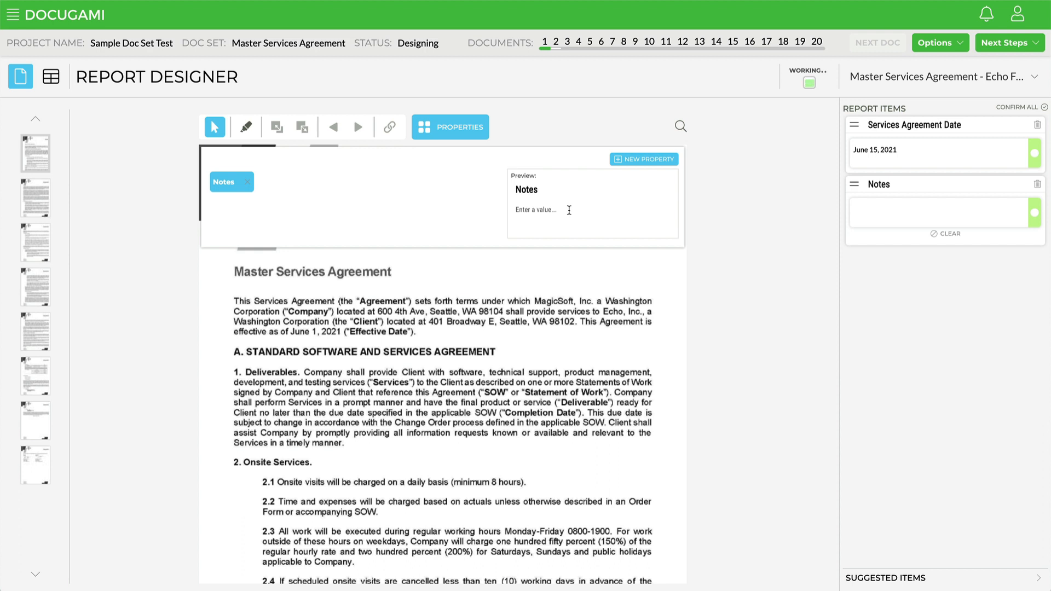
click(569, 210)
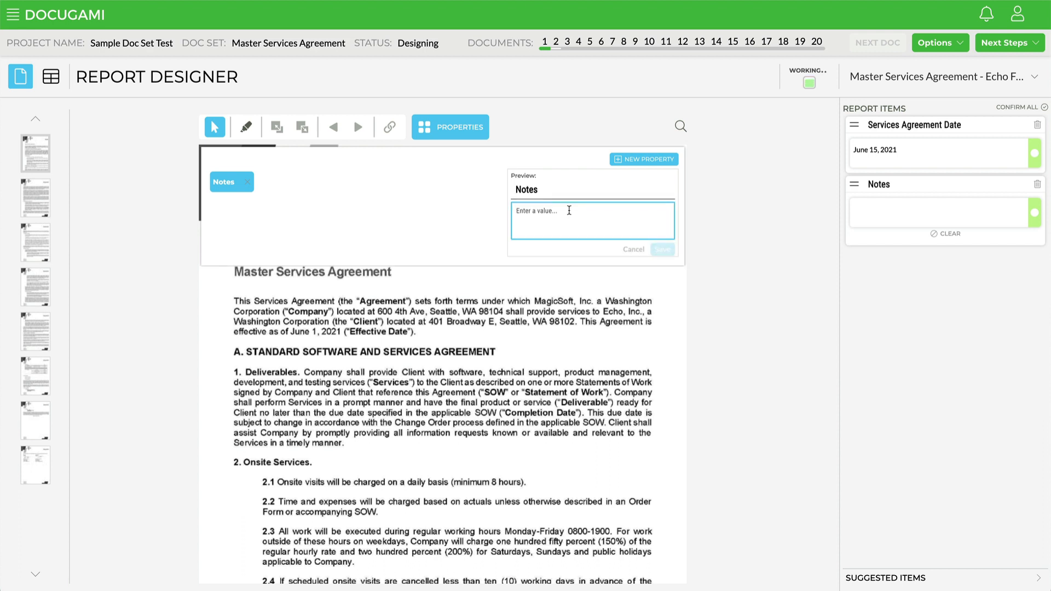
text(This document is complete)
click(663, 249)
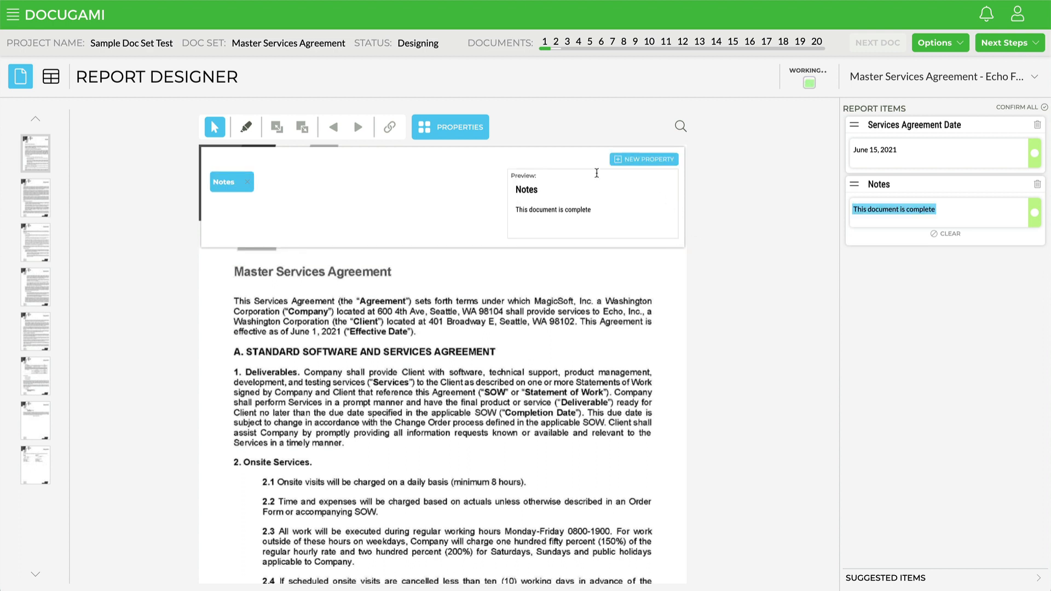
click(447, 130)
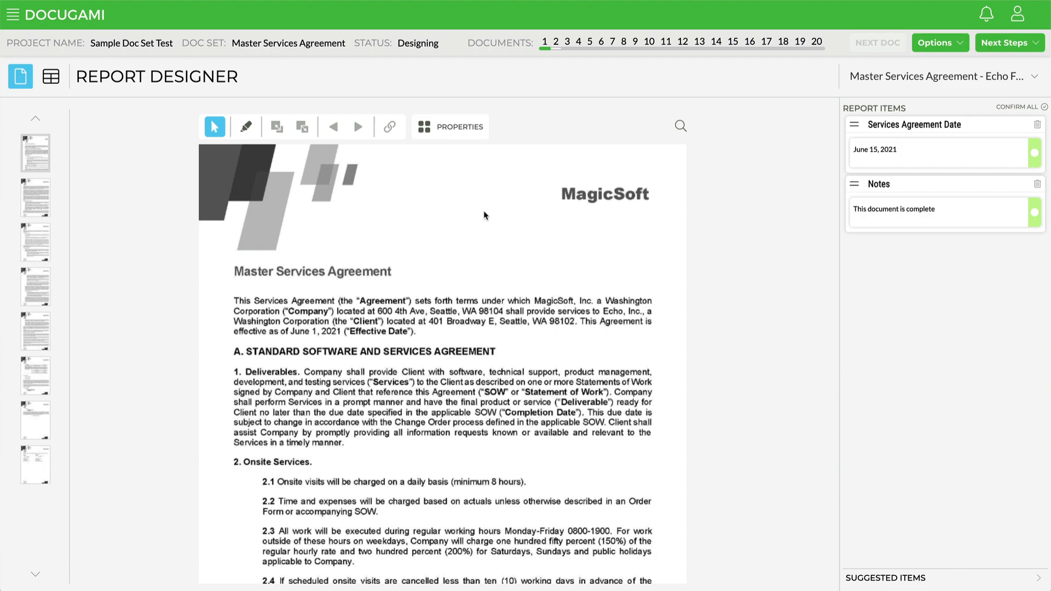
Create an Echo Sign property holding the Echo, Inc. signer's printed name from the signature page and add it to the report items
scroll(518, 239, down, 20)
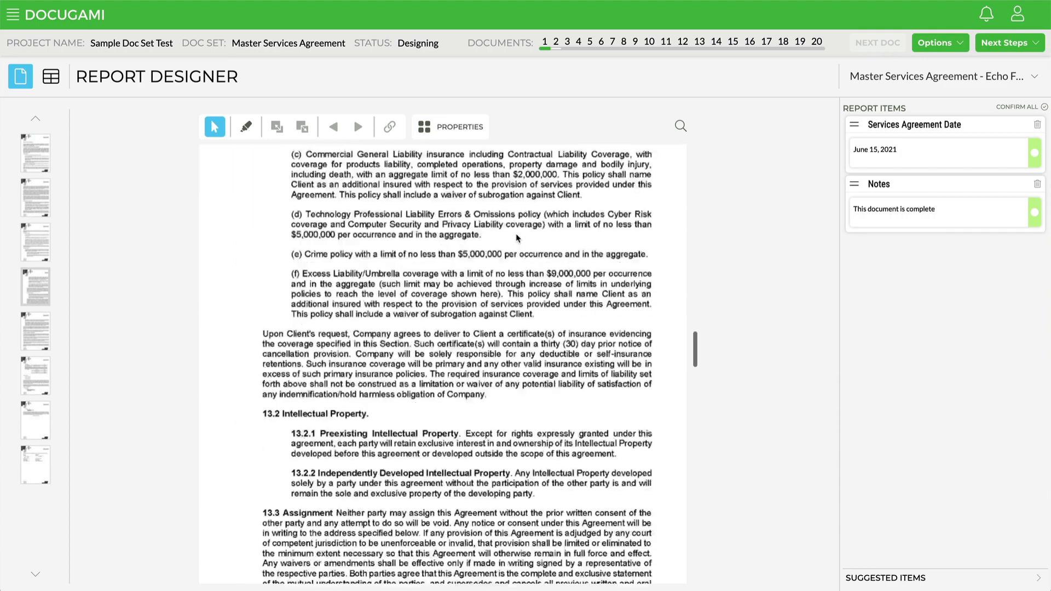
scroll(517, 238, down, 20)
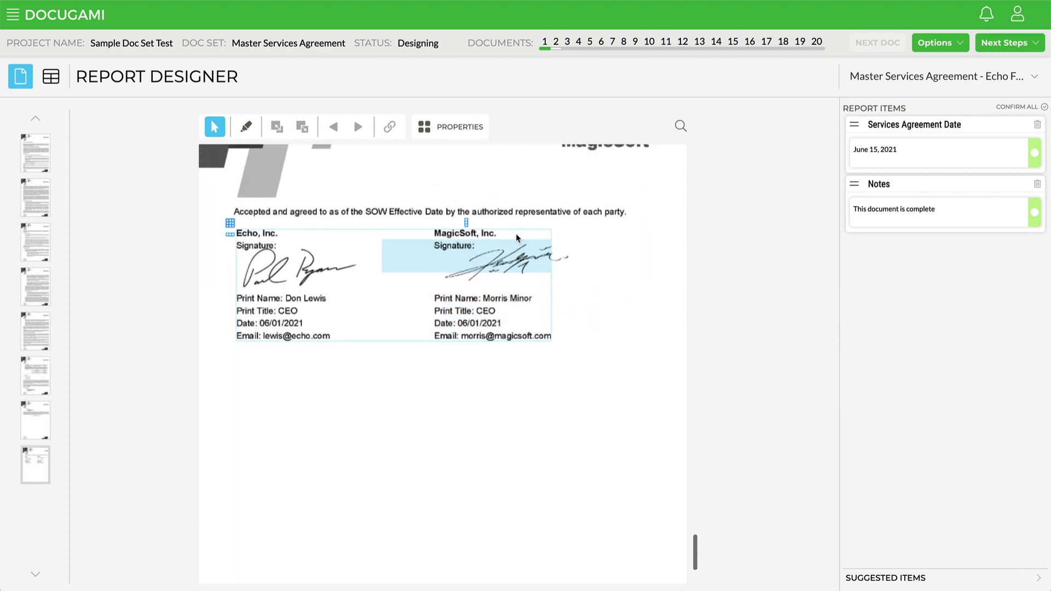
scroll(517, 235, up, 2)
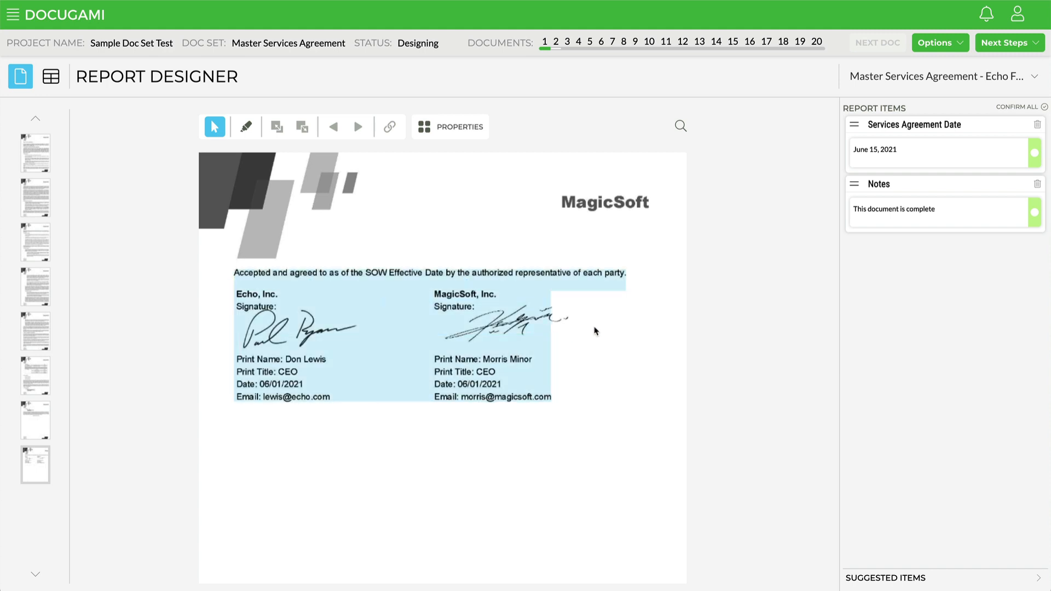
click(460, 127)
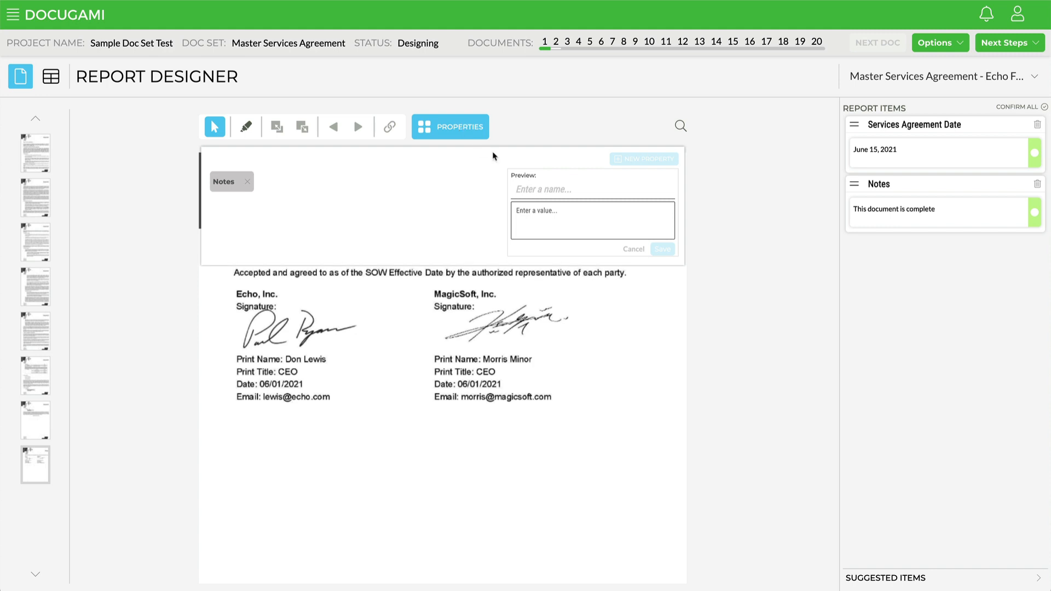
click(543, 189)
text(Echo)
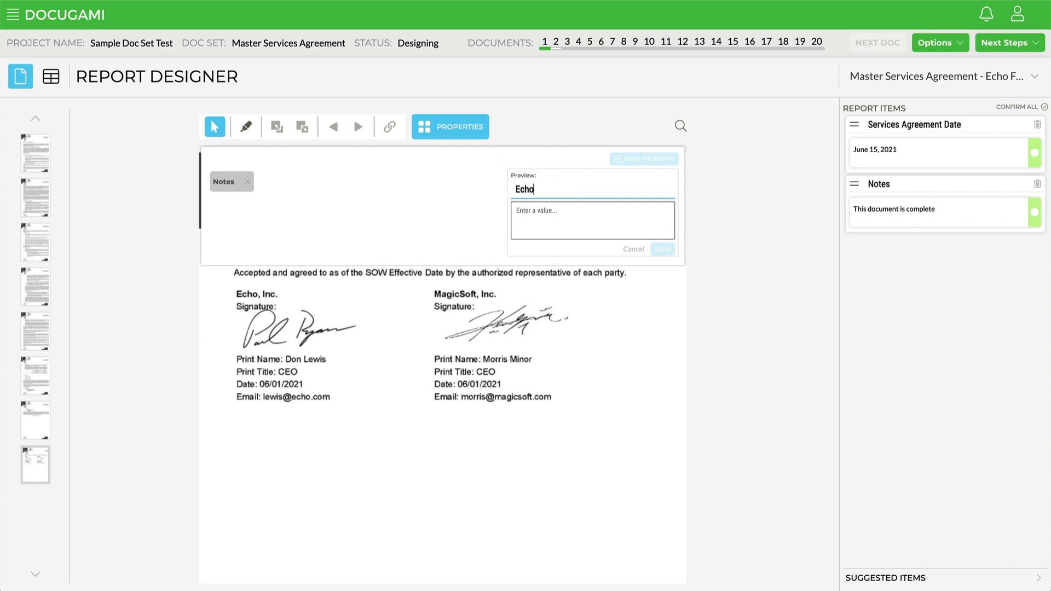
text( Sign)
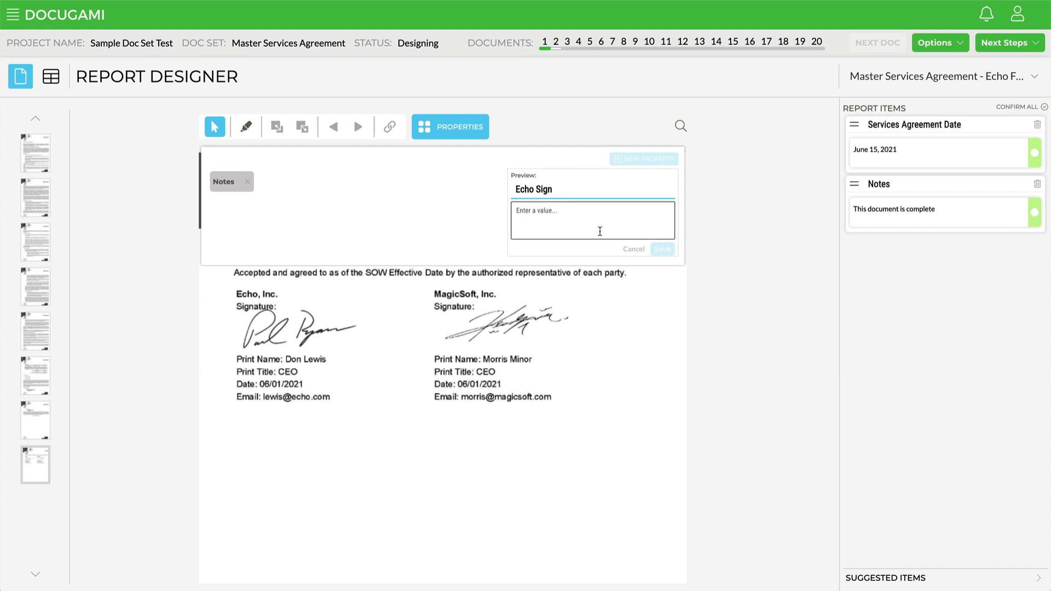
click(566, 218)
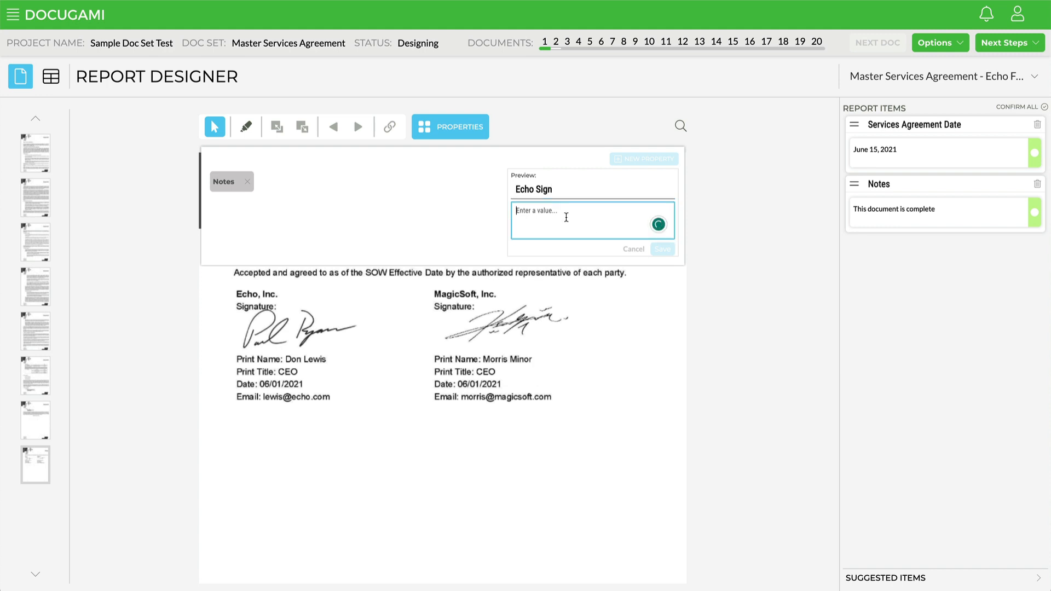
text(Don Lewis)
click(663, 250)
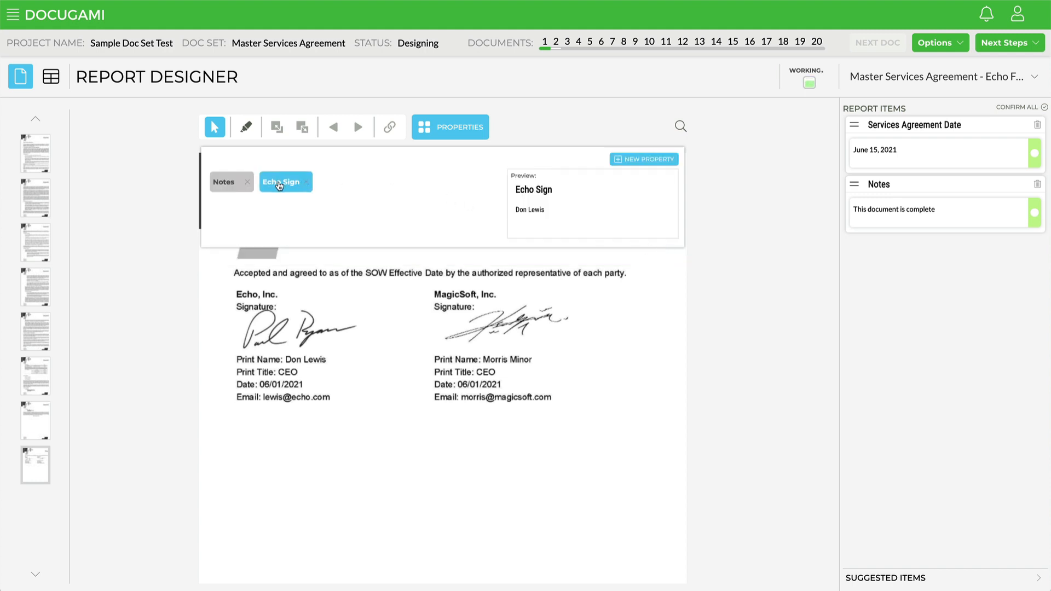
drag(280, 186, 885, 299)
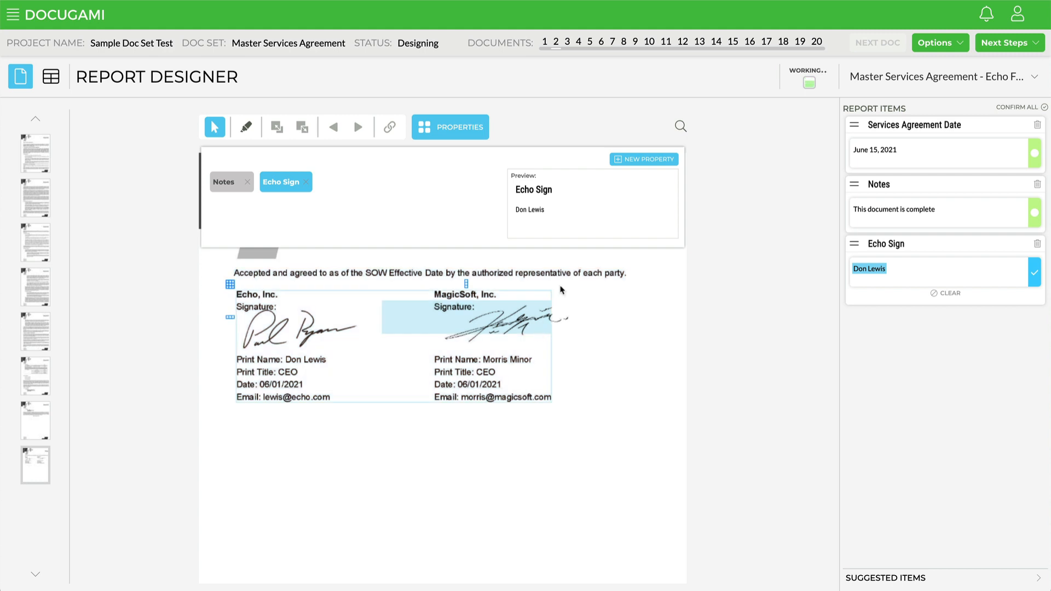
Create a MagicSoft Sign property holding the MagicSoft signer's printed name and add it to the report items
click(638, 160)
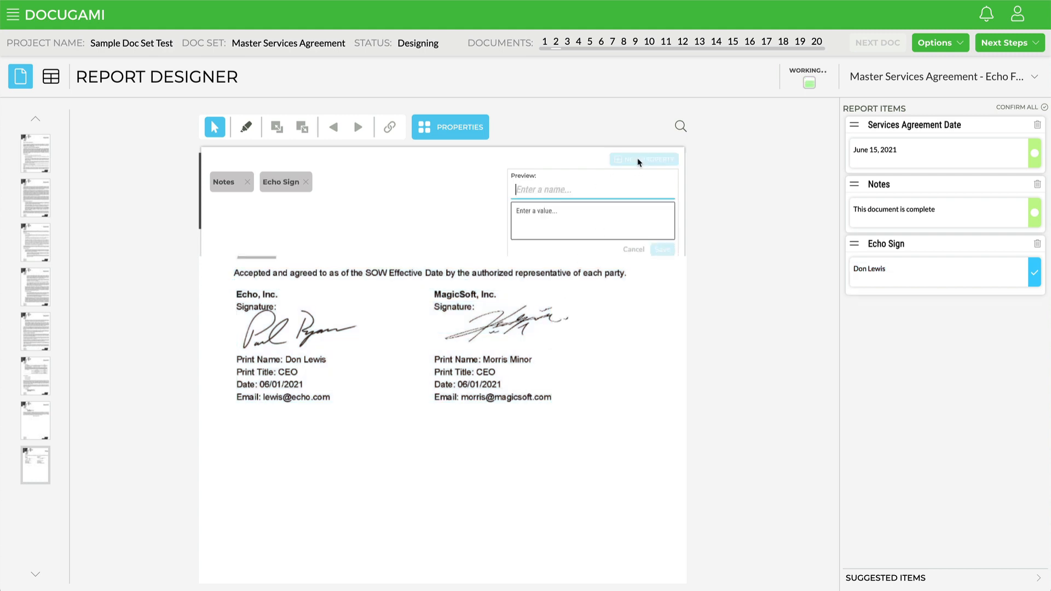
text(Ma)
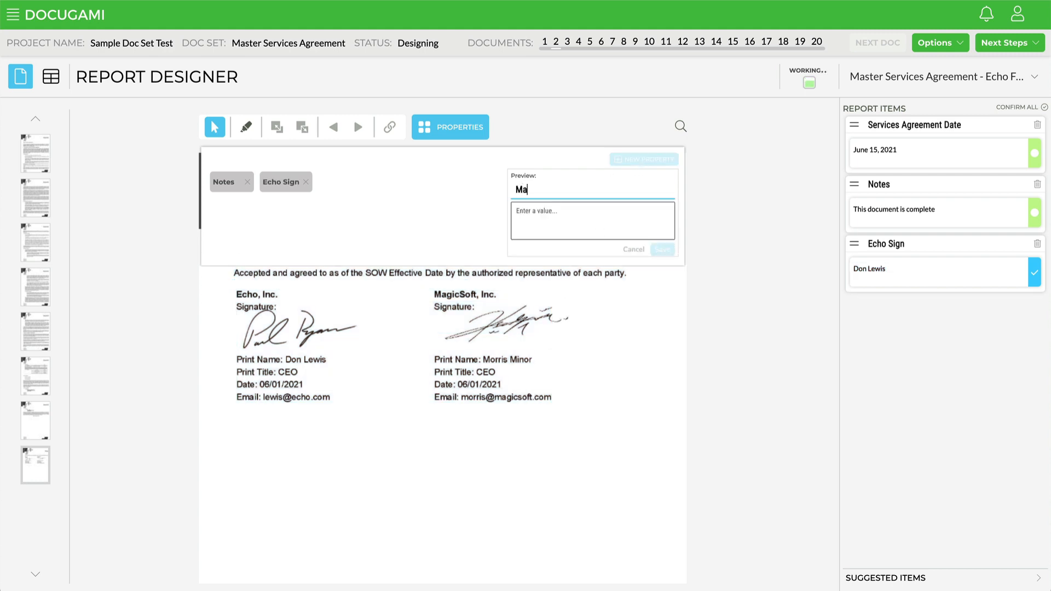
text(gicSoft Sign)
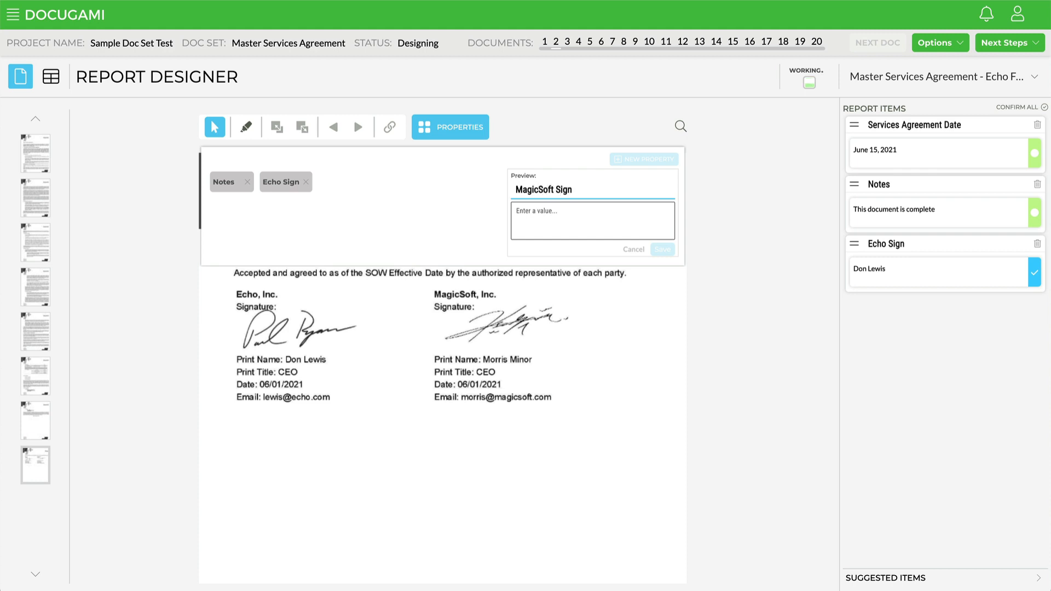
click(570, 210)
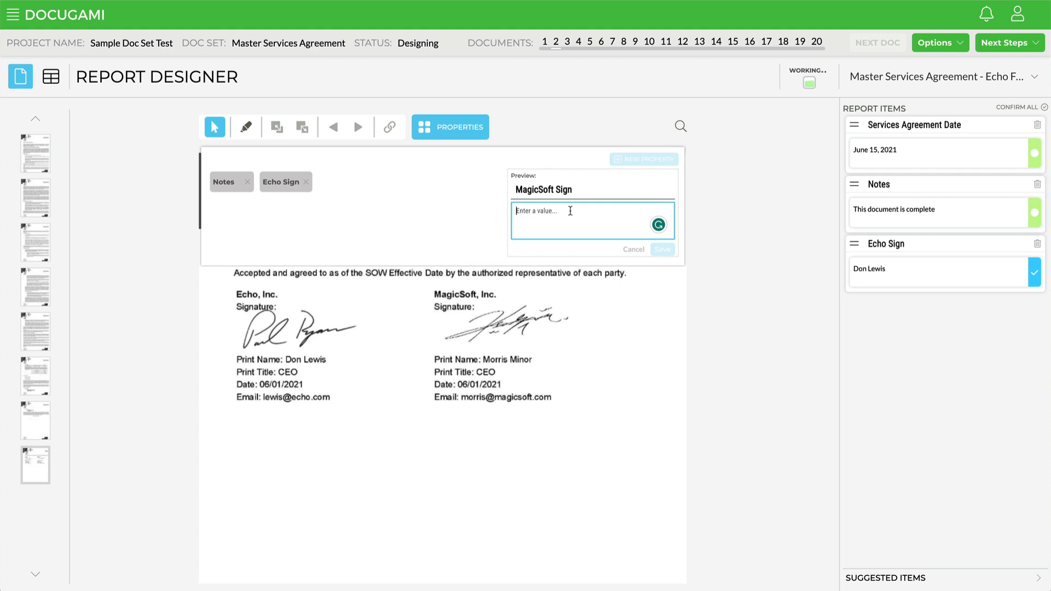
text(Morris Minor)
click(660, 249)
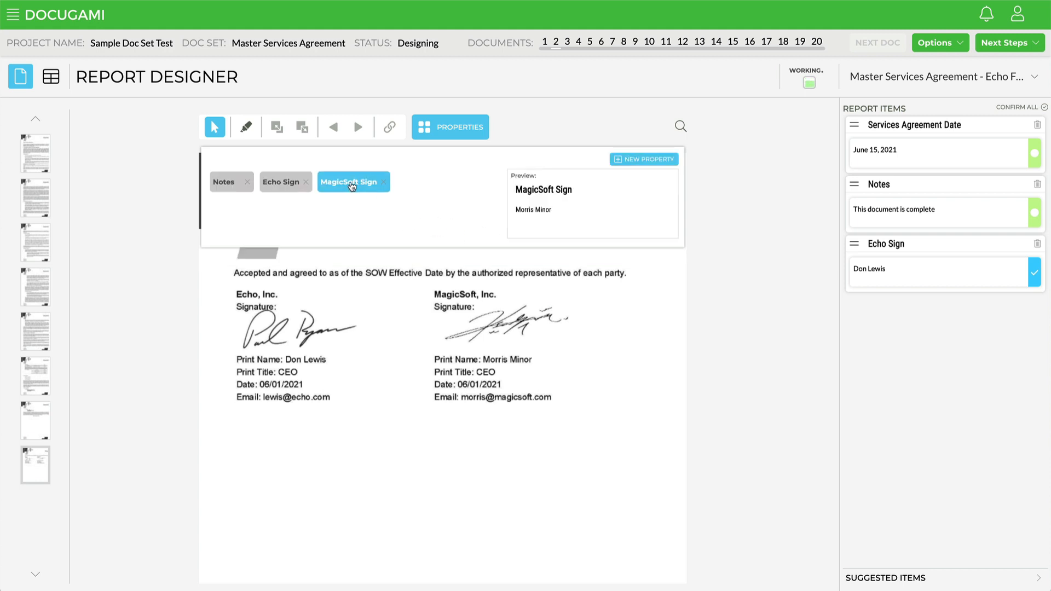
drag(349, 187, 875, 357)
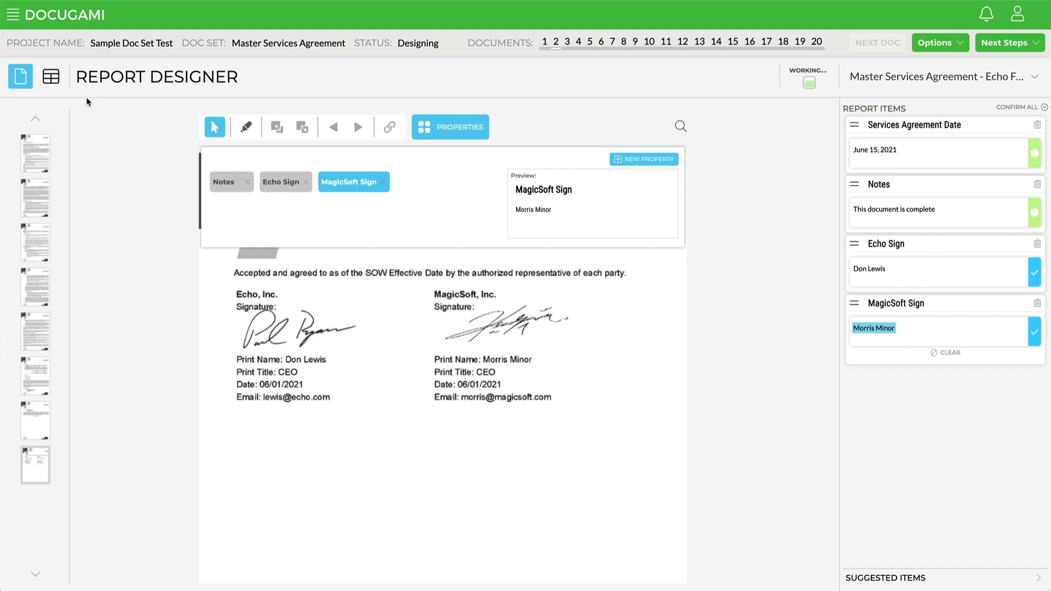
Review the report items of all documents in the table view and return to the document view
click(51, 81)
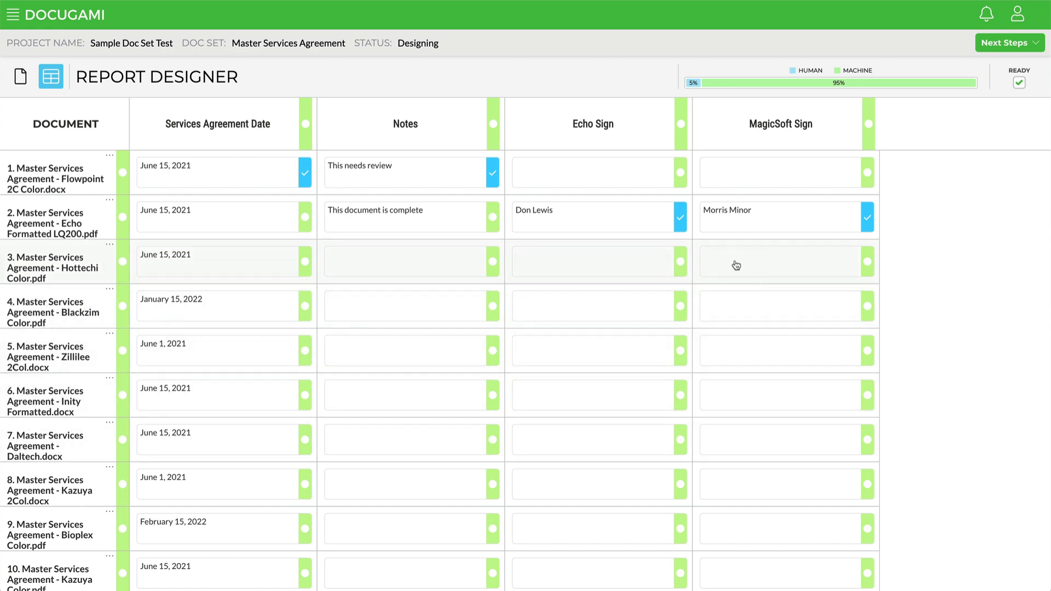
click(20, 76)
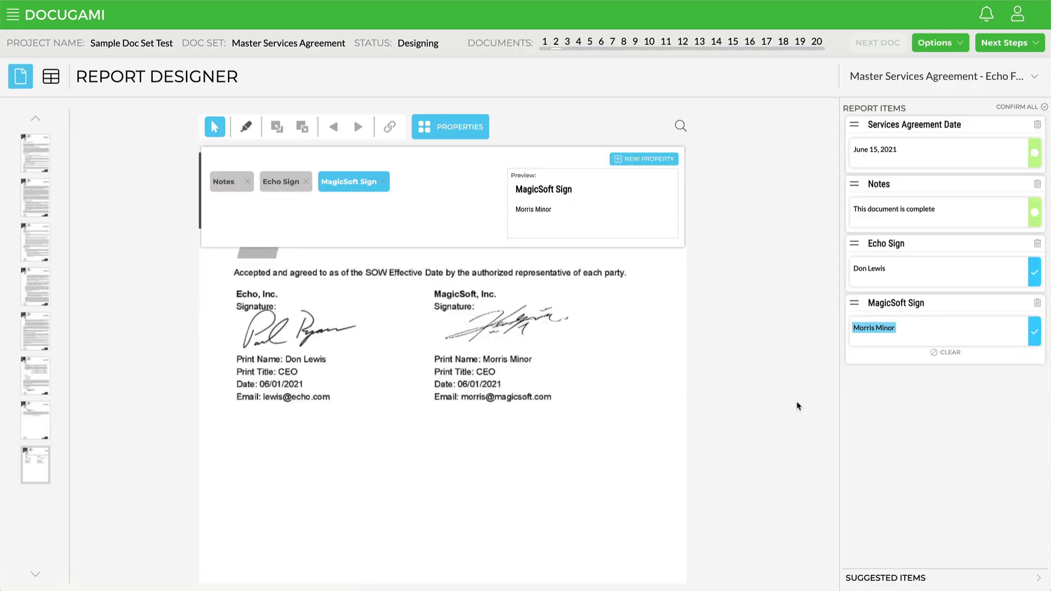
Clear and remove the MagicSoft Sign report item, and delete the MagicSoft Sign property from the doc set
click(948, 354)
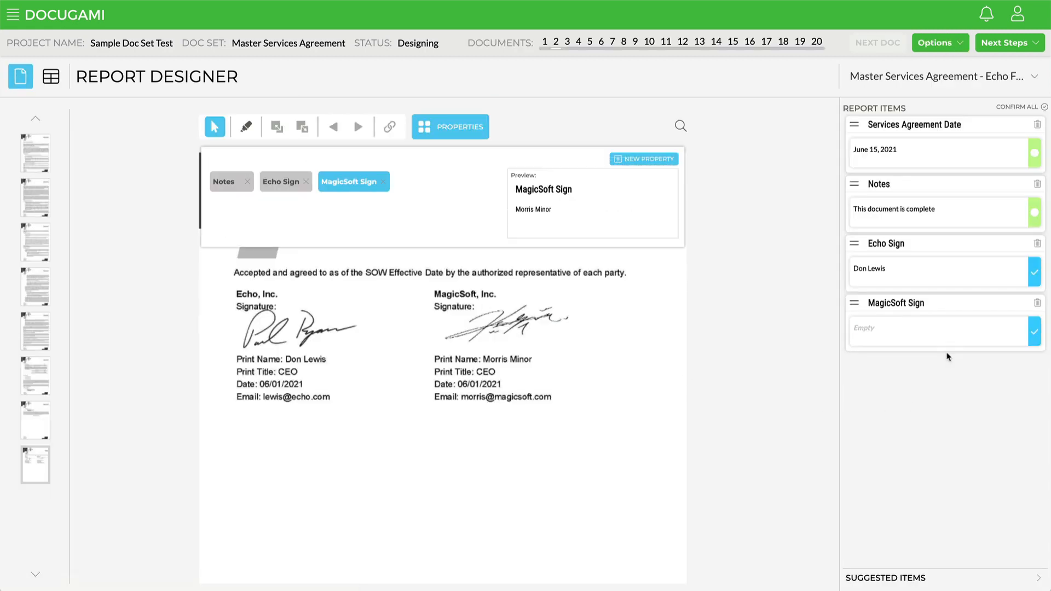
click(1037, 306)
click(1017, 307)
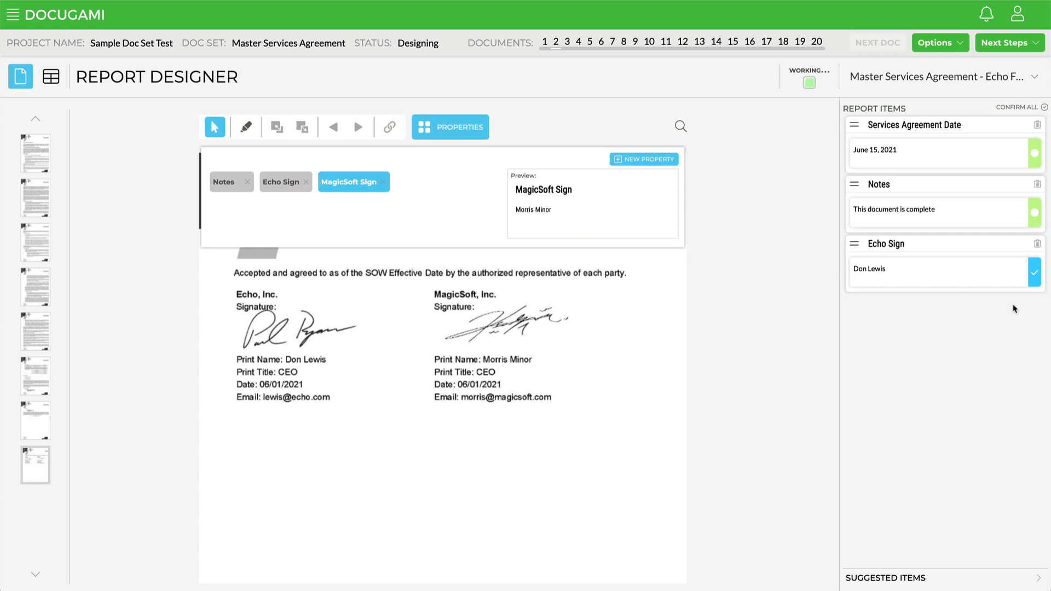
click(384, 185)
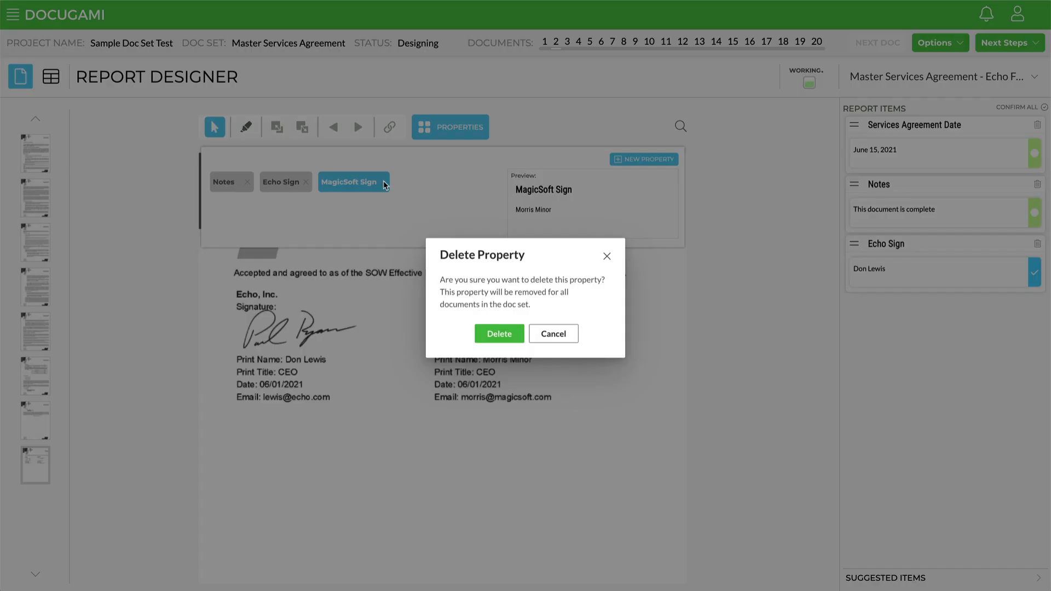
click(499, 335)
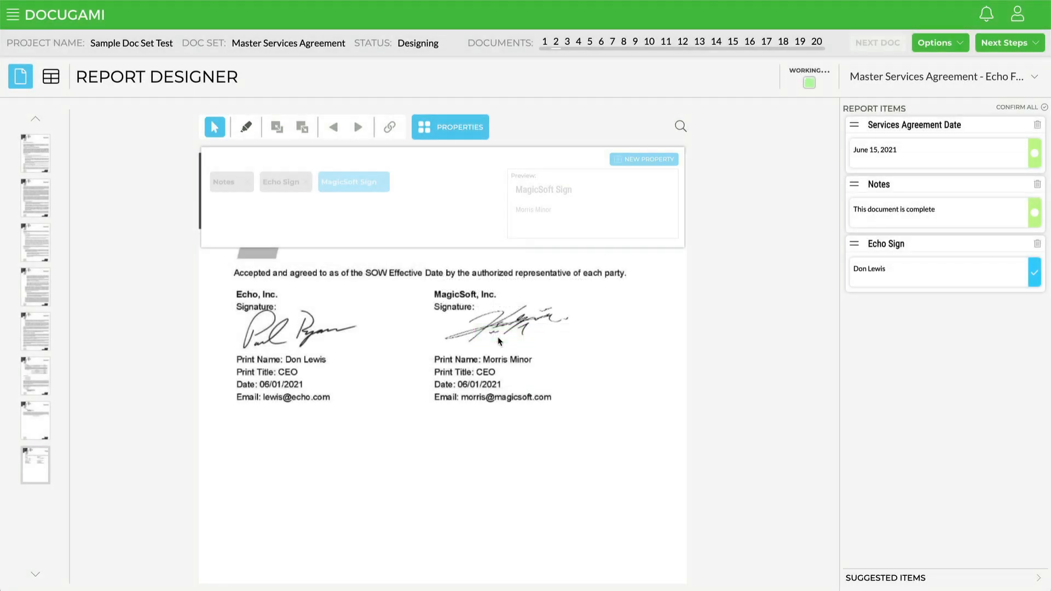